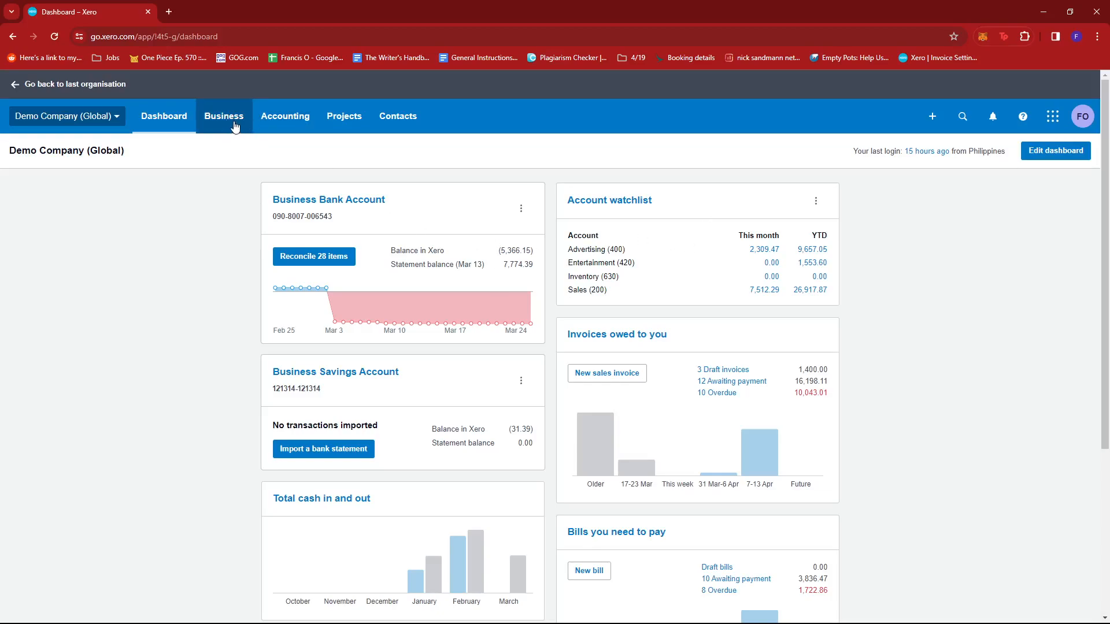
click(231, 123)
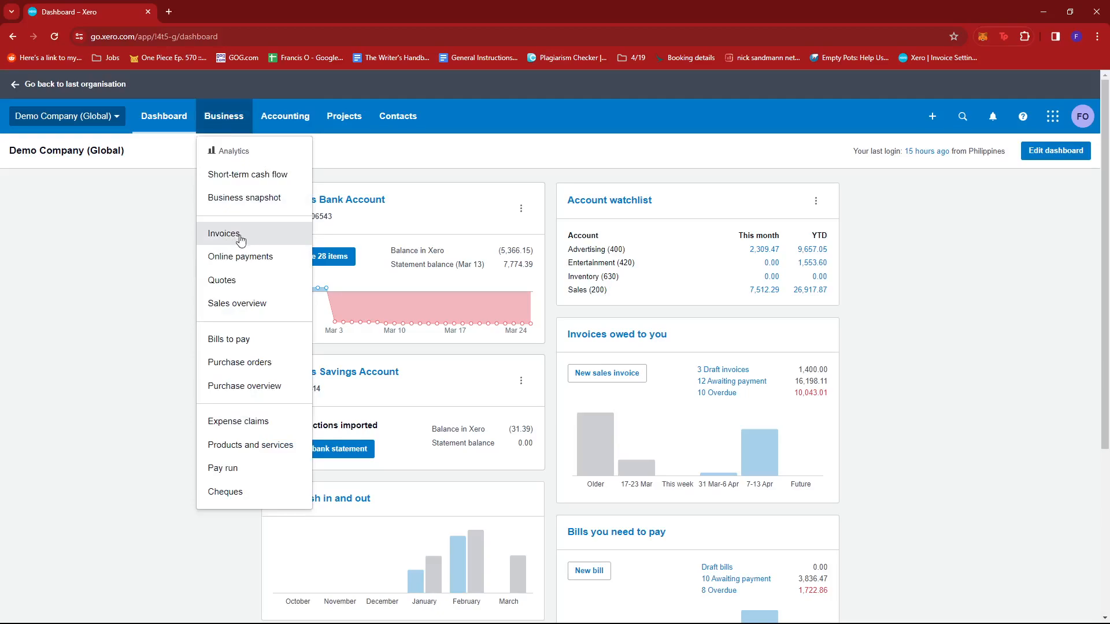
click(139, 238)
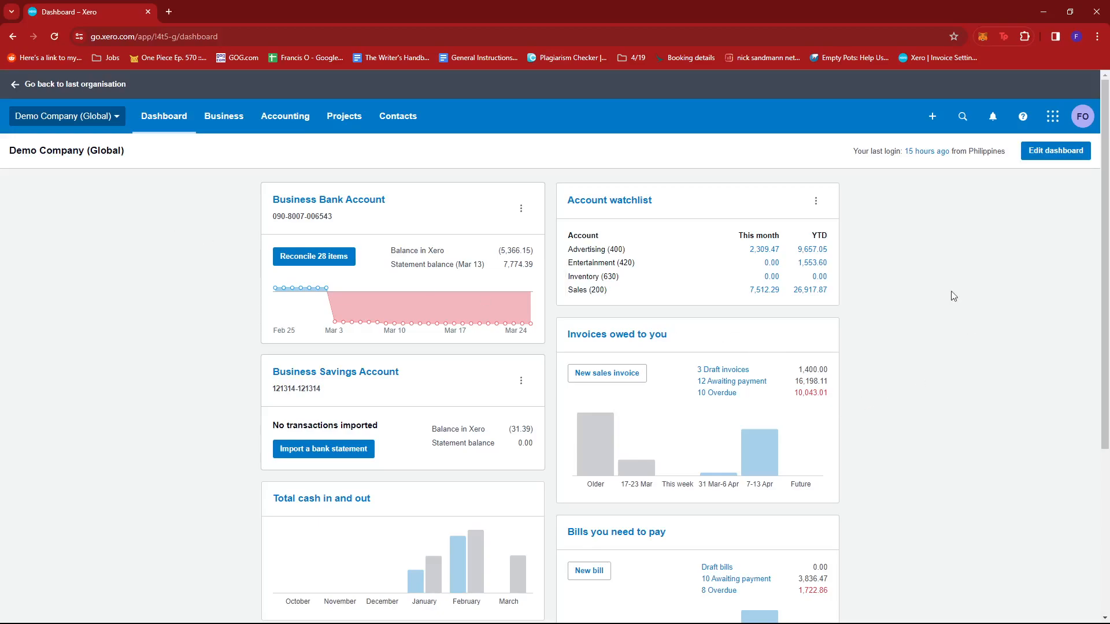
Create a new sales invoice and address it to the contact Rex Media Group.
click(932, 117)
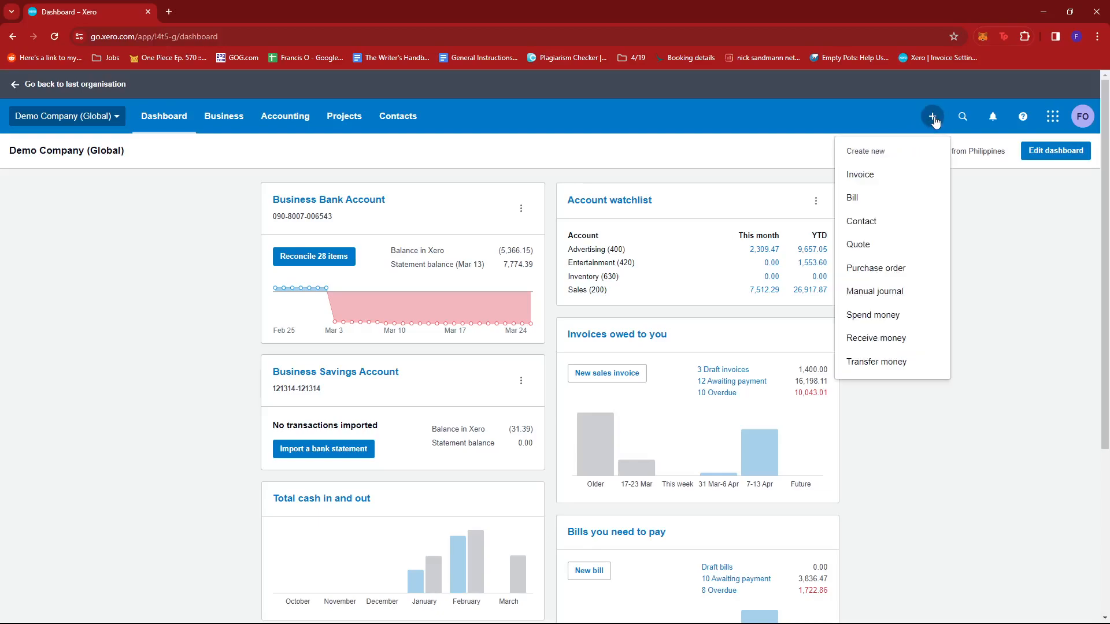
click(885, 178)
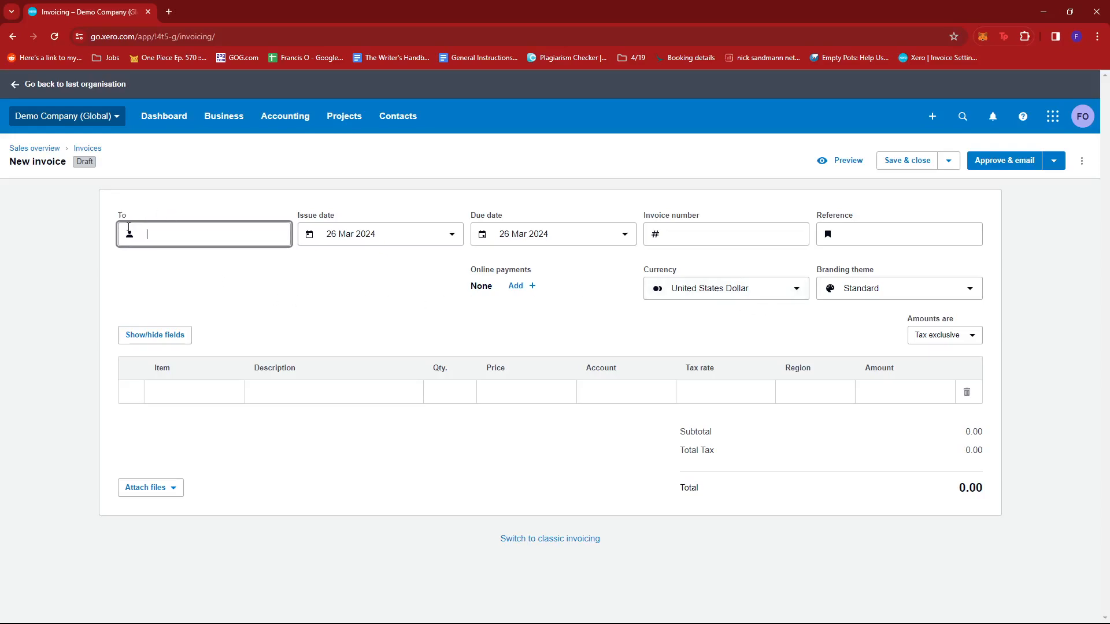
click(172, 235)
text(Re)
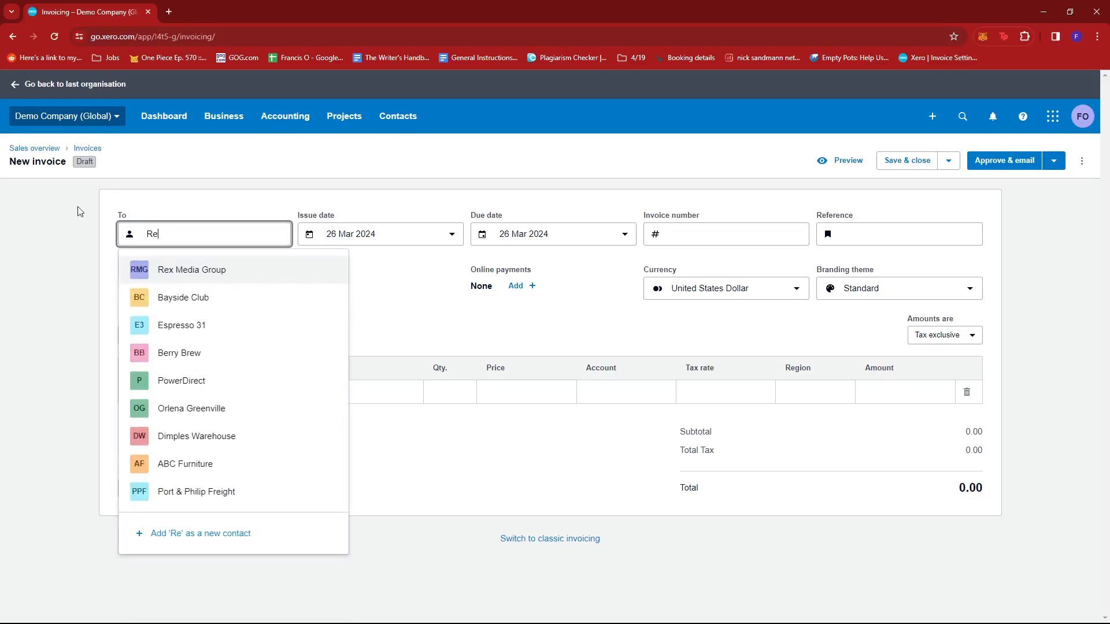
click(233, 275)
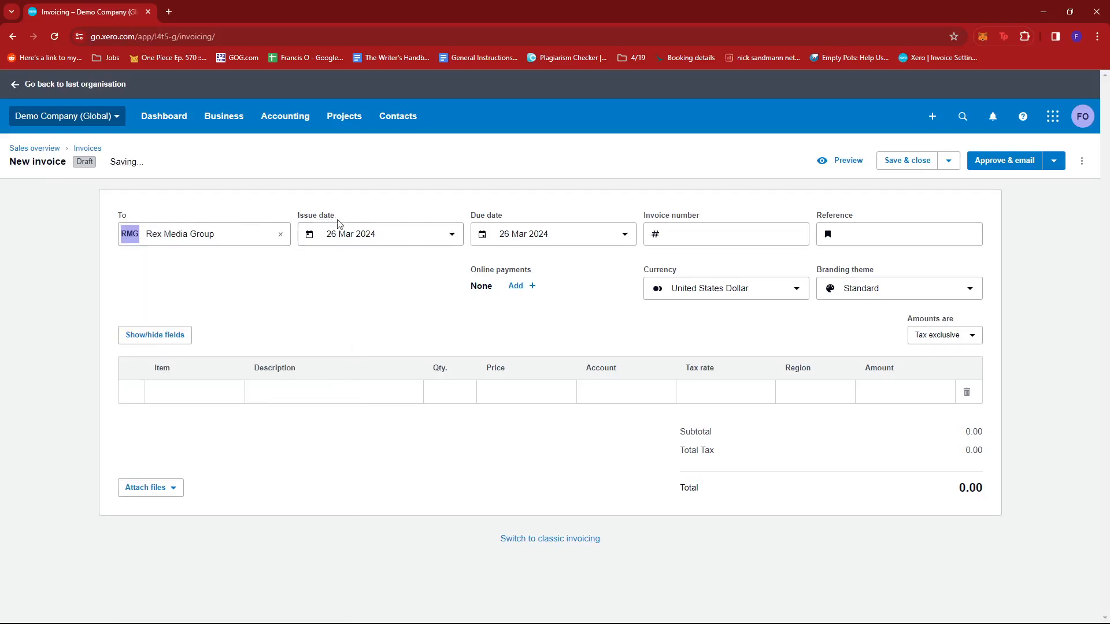
Set the invoice's issue date to 20 Mar 2024.
click(451, 237)
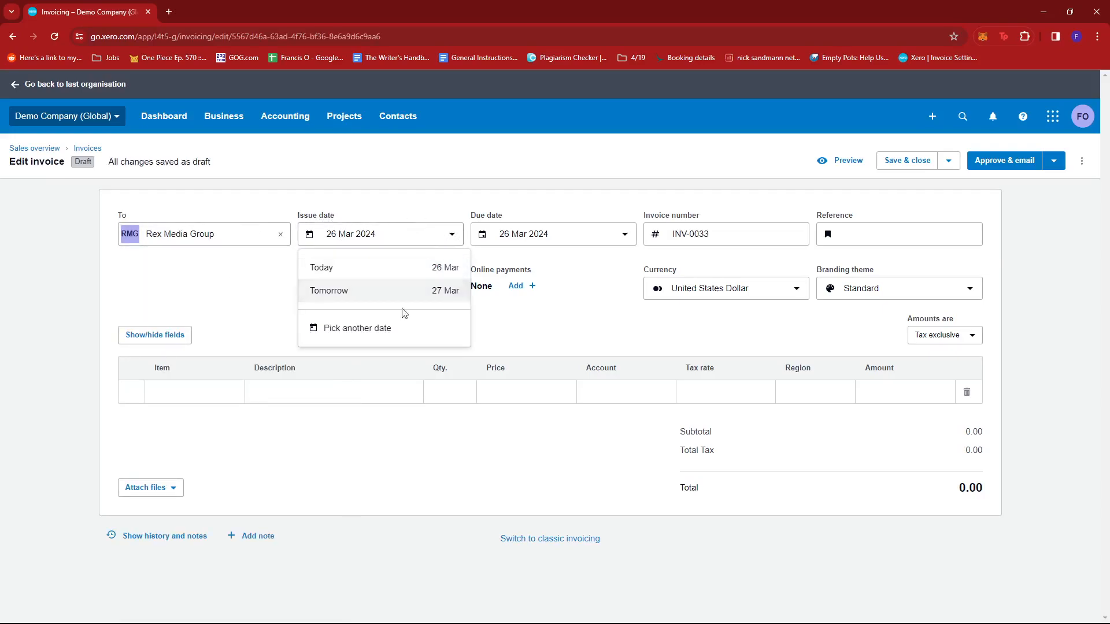
click(387, 329)
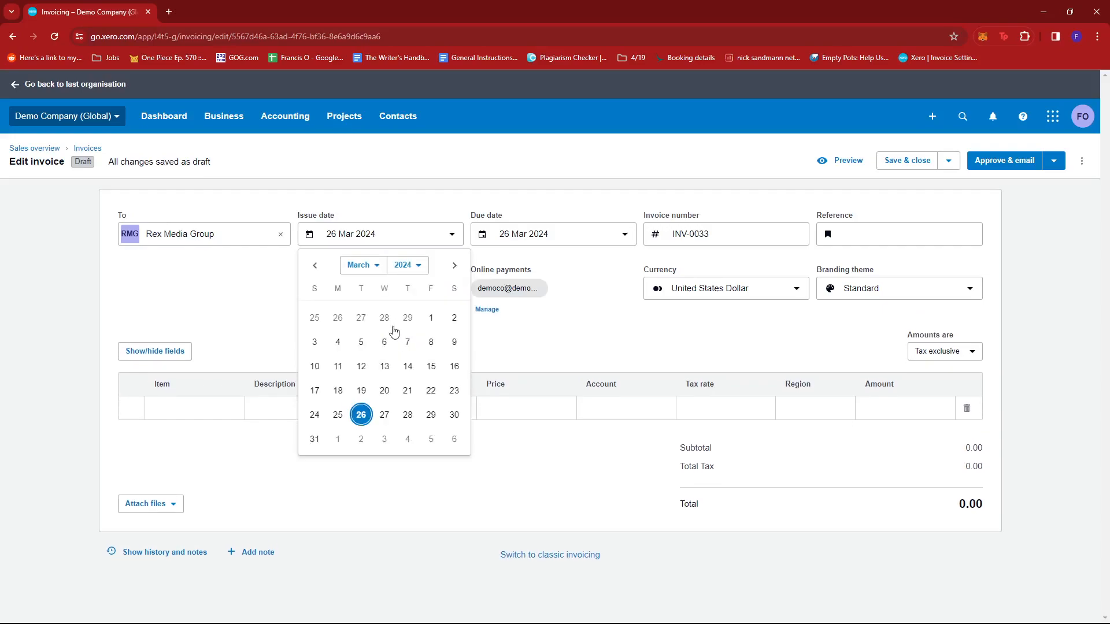
click(385, 391)
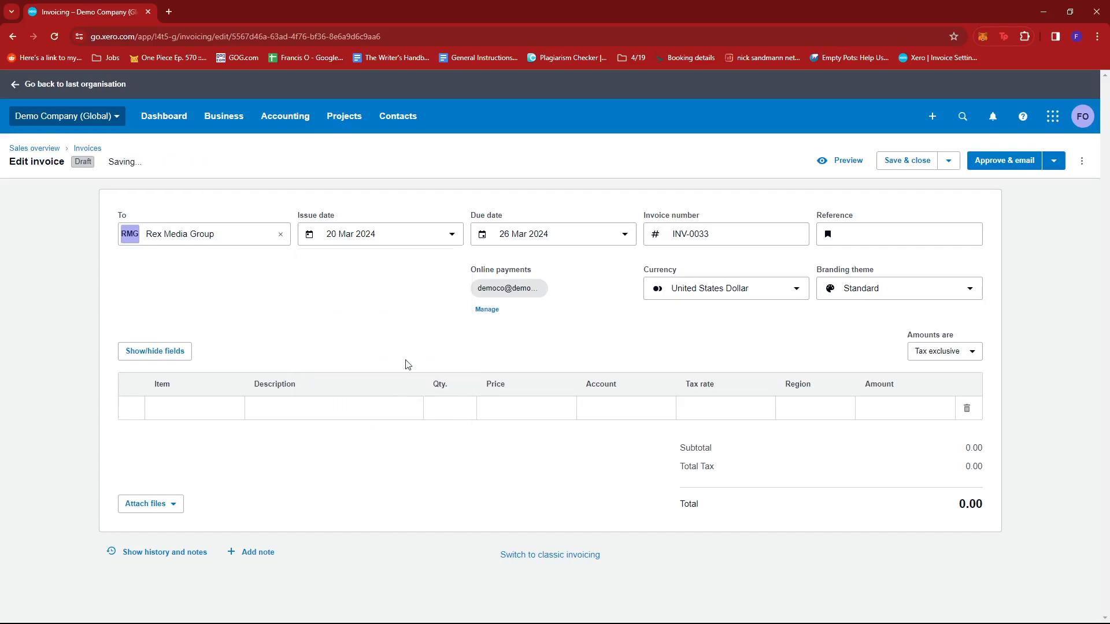
Set the invoice's due date to 3 Apr 2024 and enter "Advertising" as its reference.
click(625, 235)
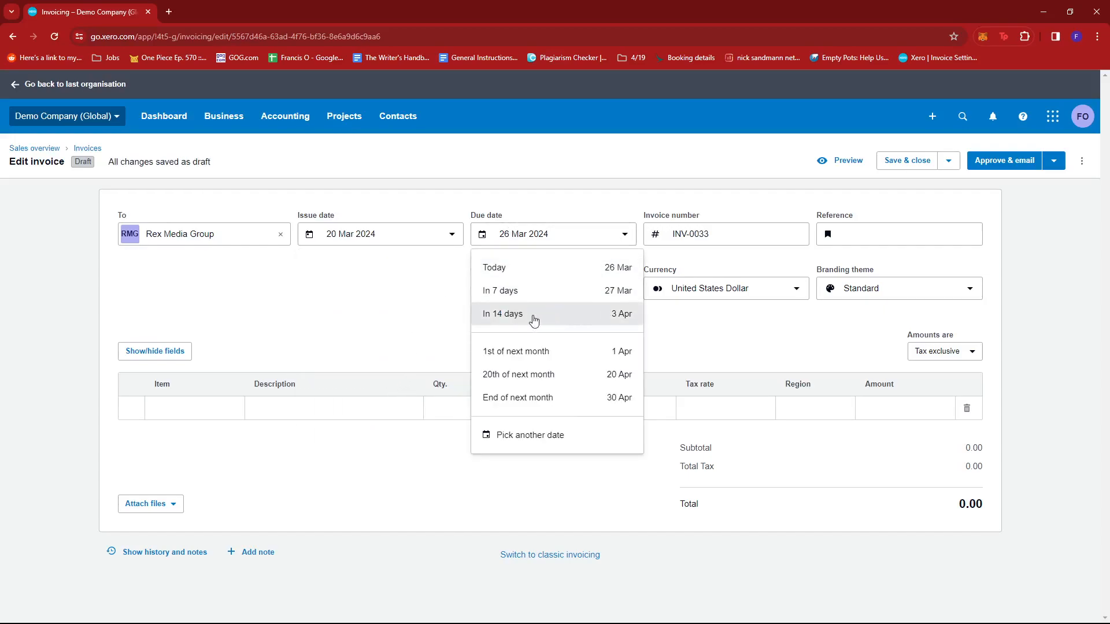
click(617, 321)
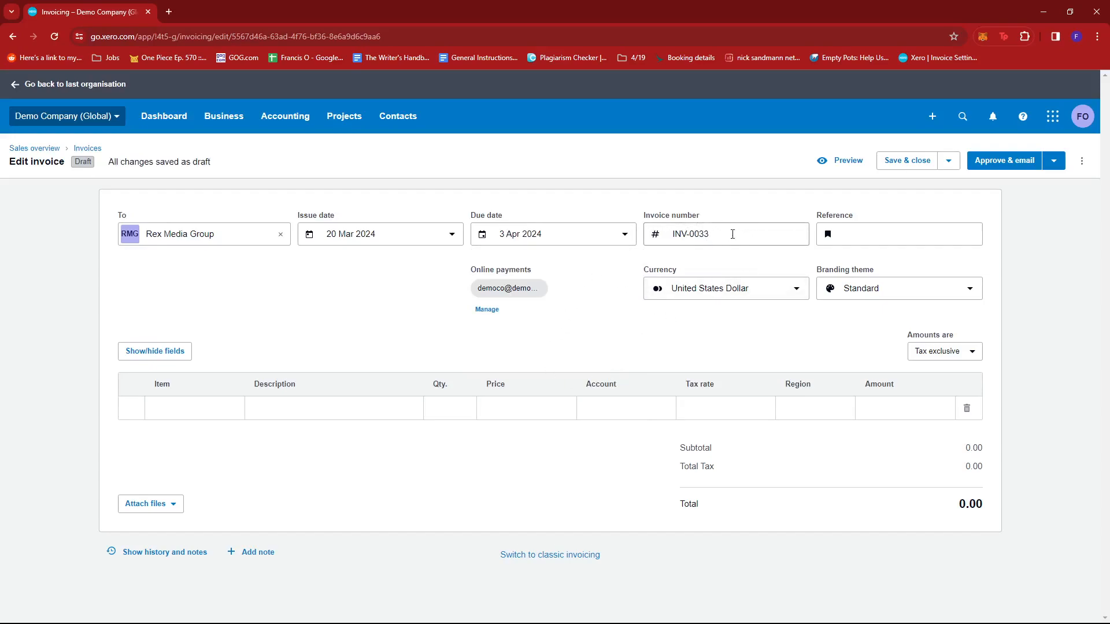
click(899, 236)
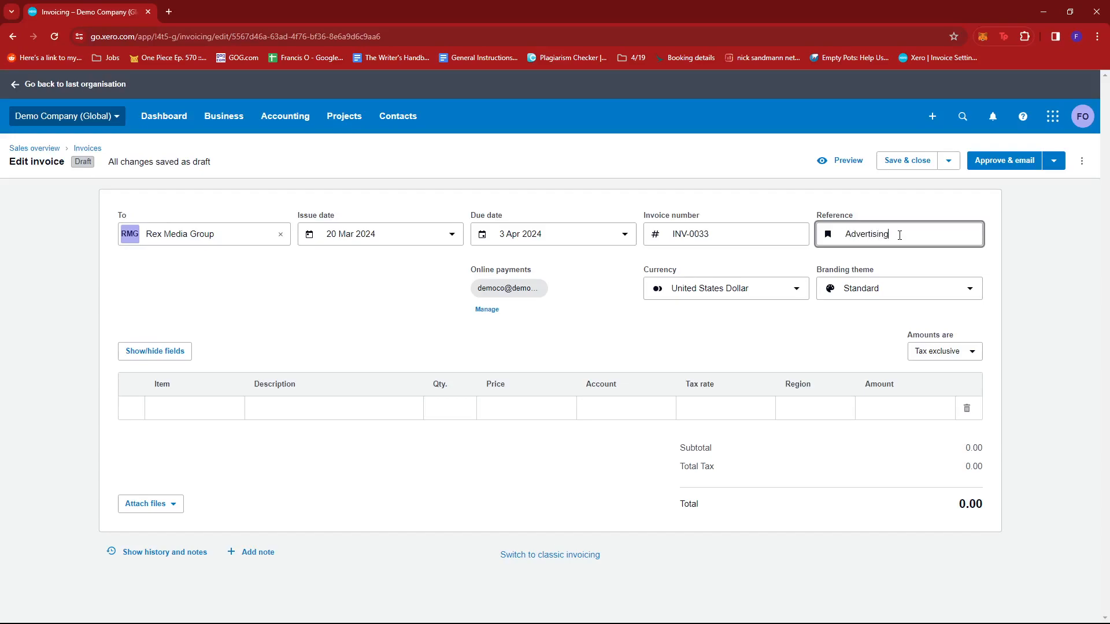
click(275, 318)
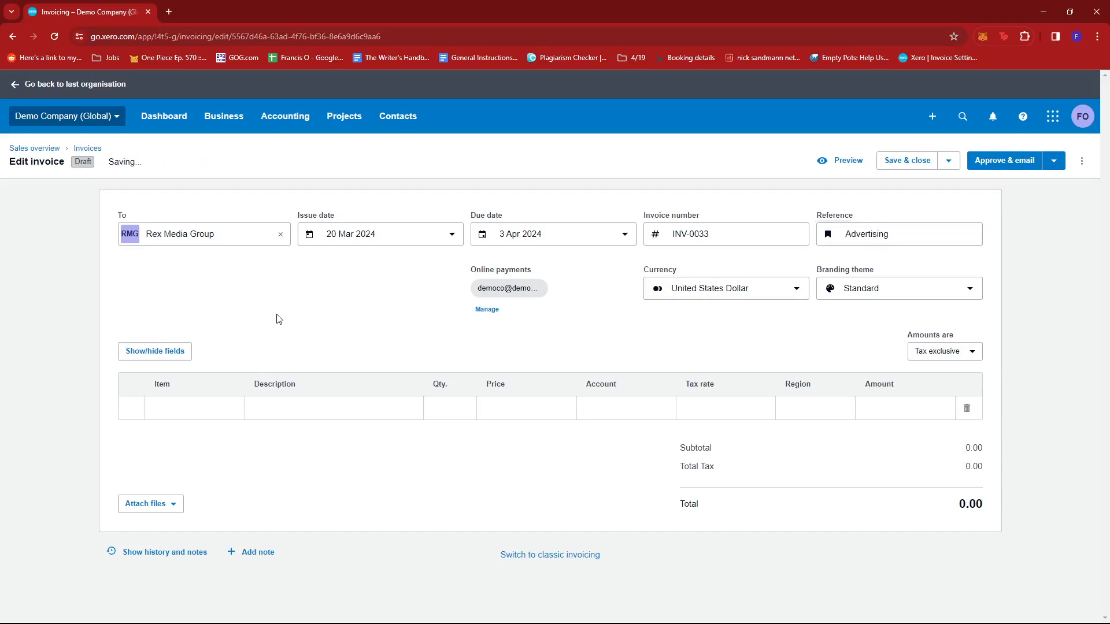
Review the invoice's online payment methods and the available branding themes, keeping the current choices.
click(487, 309)
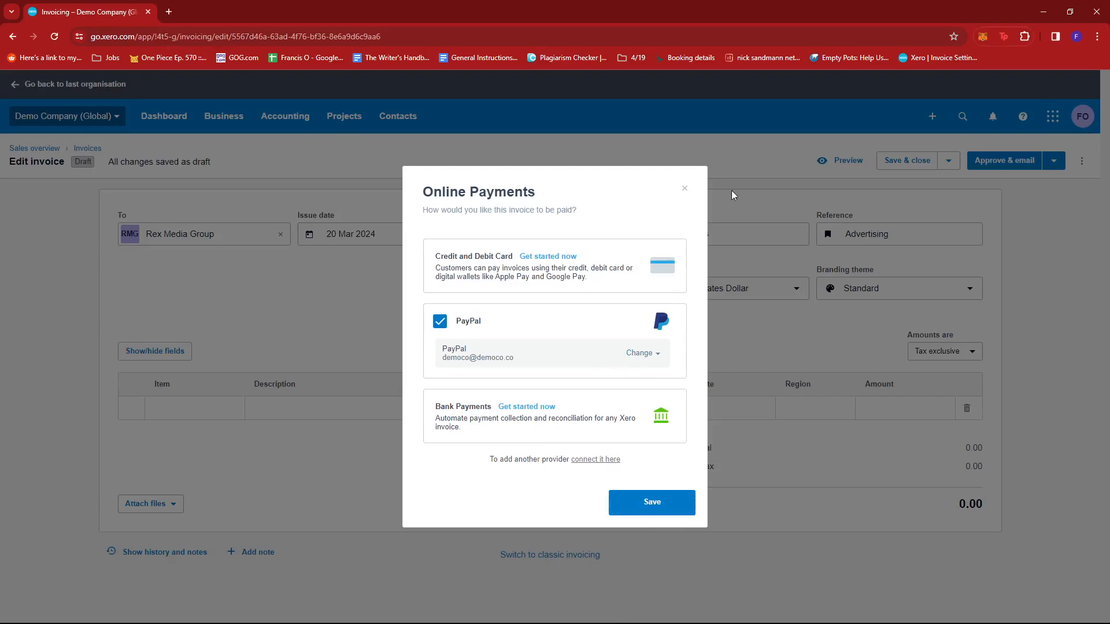
click(684, 189)
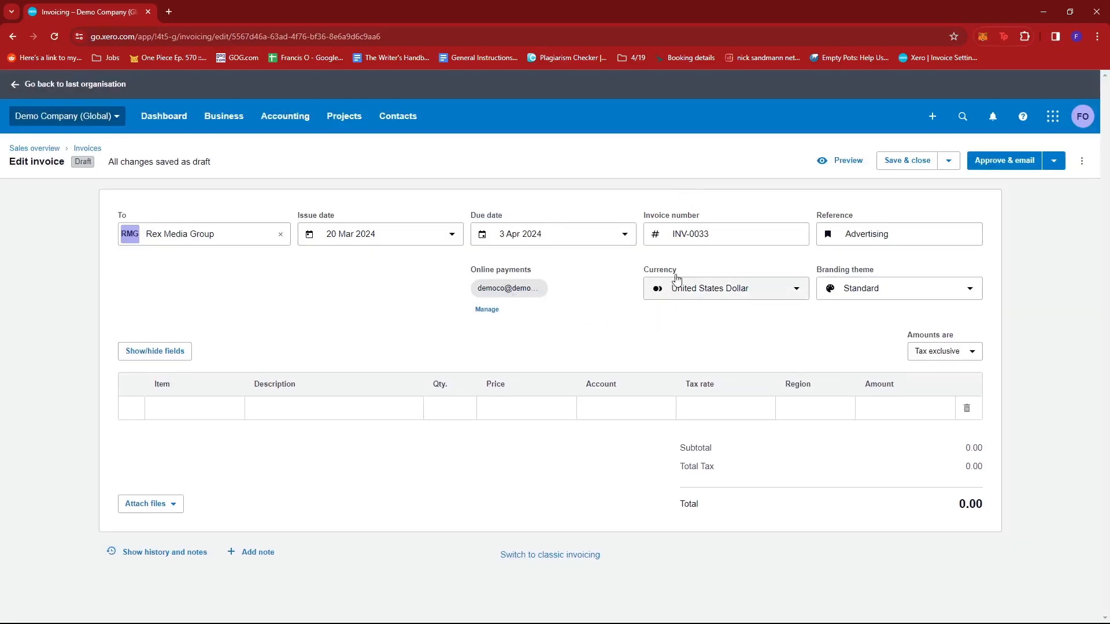
click(928, 289)
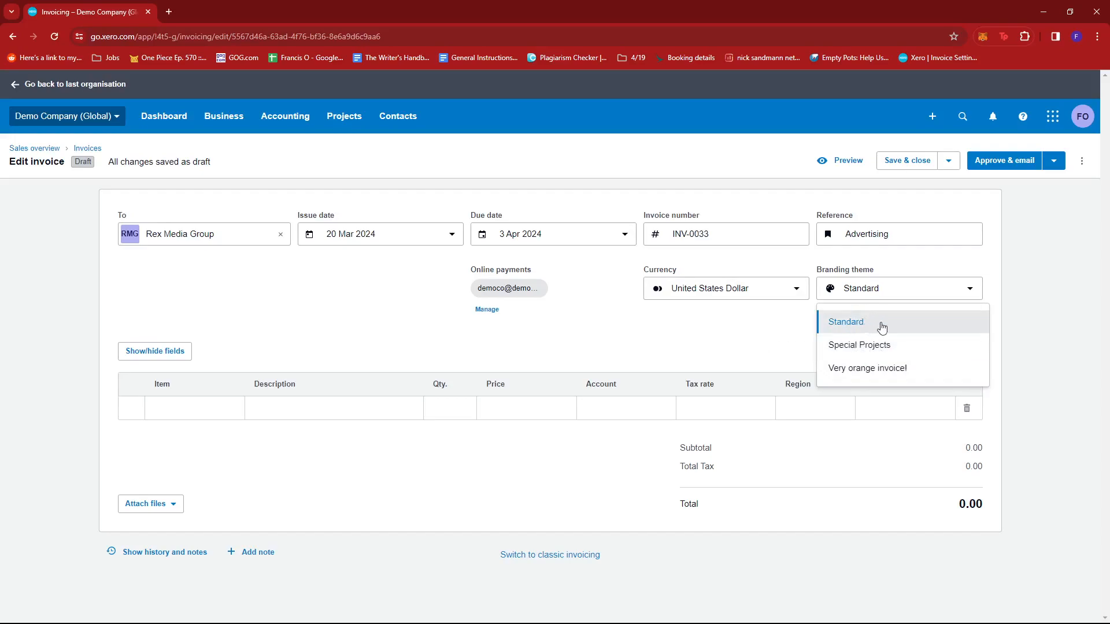
click(748, 334)
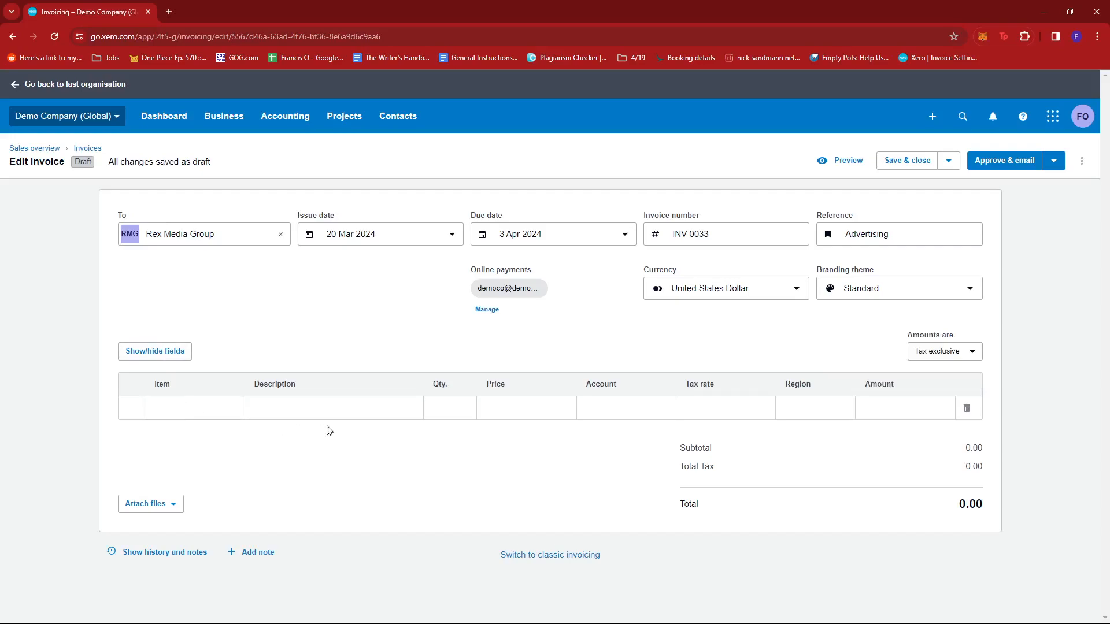
click(519, 410)
click(624, 411)
click(161, 407)
click(409, 344)
click(175, 408)
click(395, 314)
Fill in the first invoice line with the description "Video Advertisement", quantity 1 and price 350.
click(309, 407)
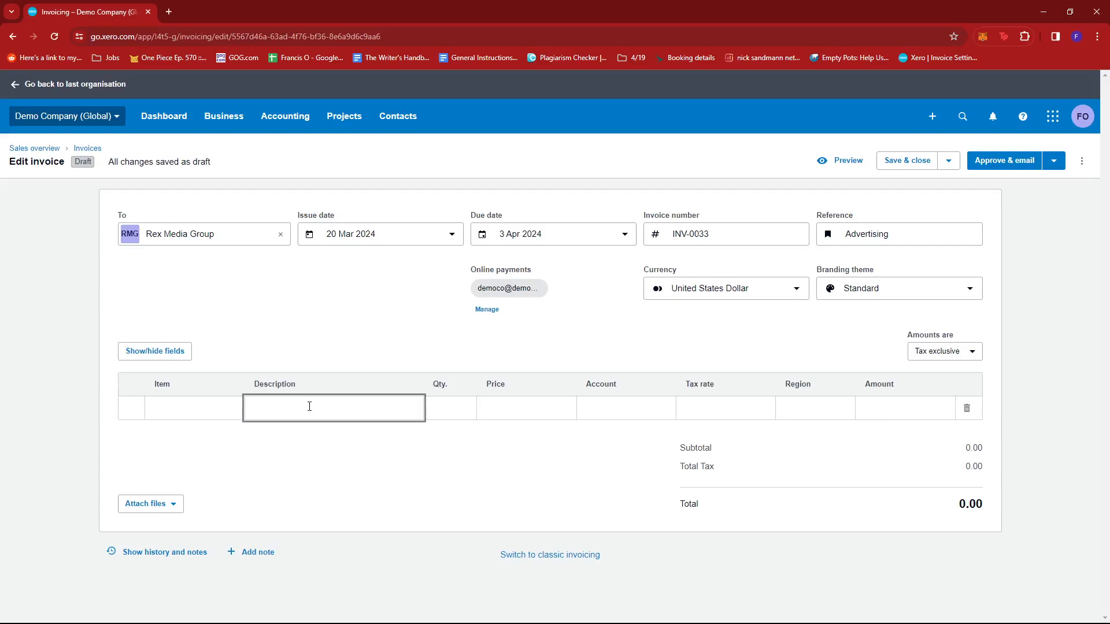
text(Video Advertisement)
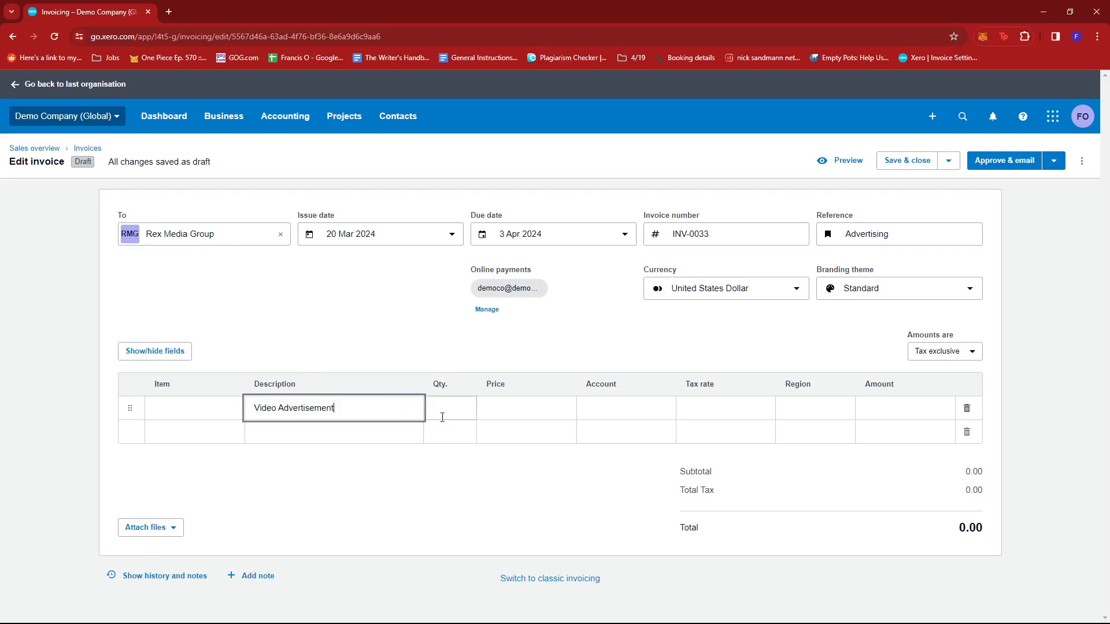
click(458, 409)
text(1)
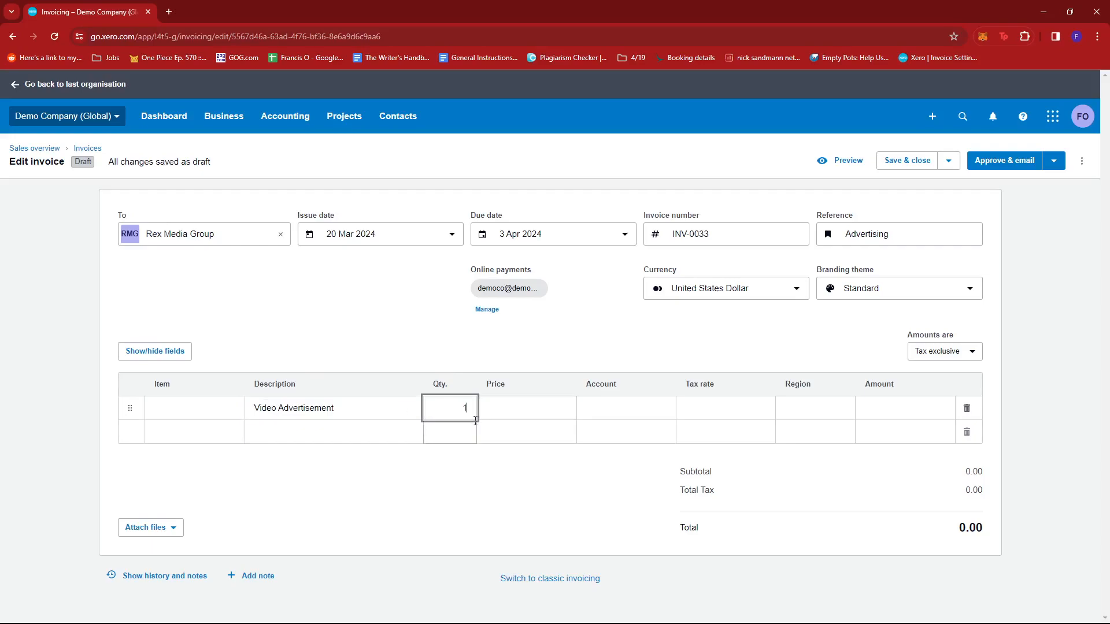
click(520, 409)
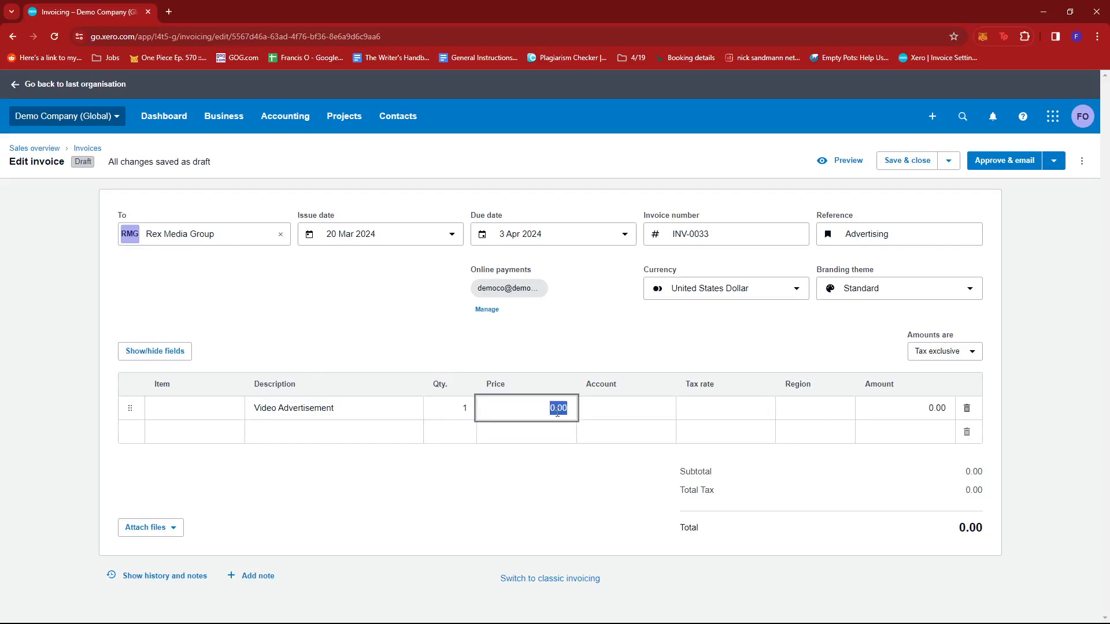
text(35)
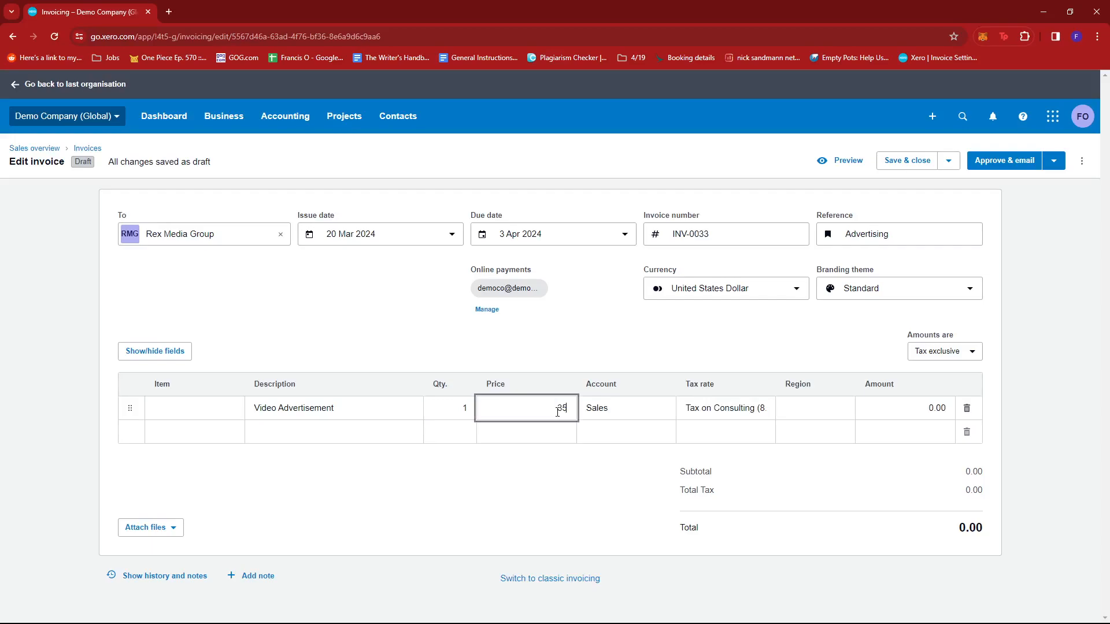
text(0)
click(578, 360)
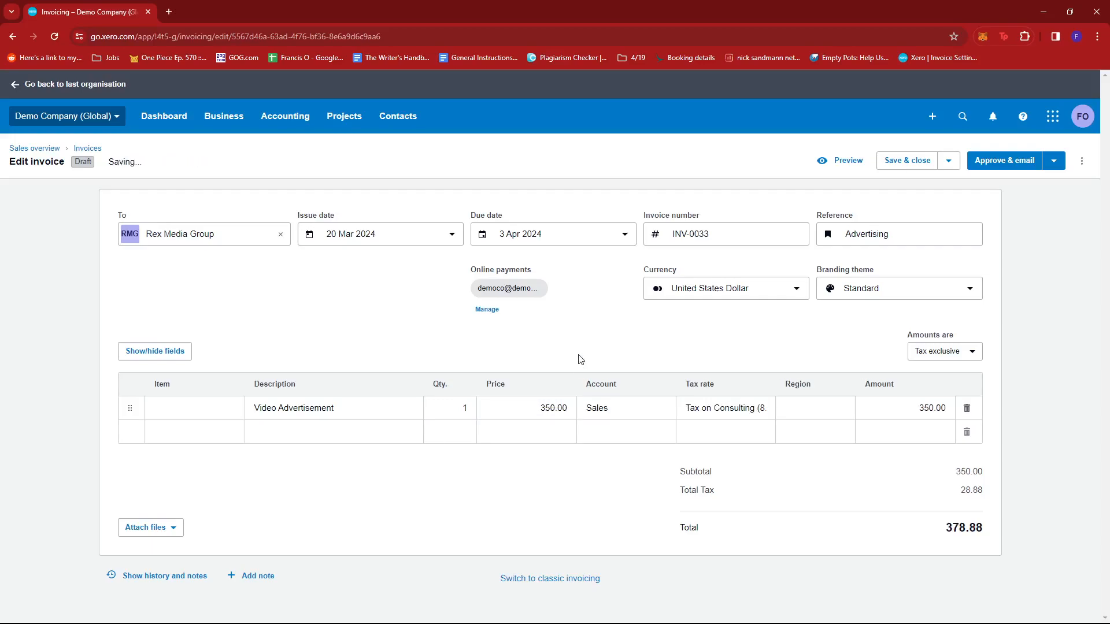
Assign the Video Advertisement line to account 400 - Advertising with the tax rate Tax Exempt (0%).
click(627, 409)
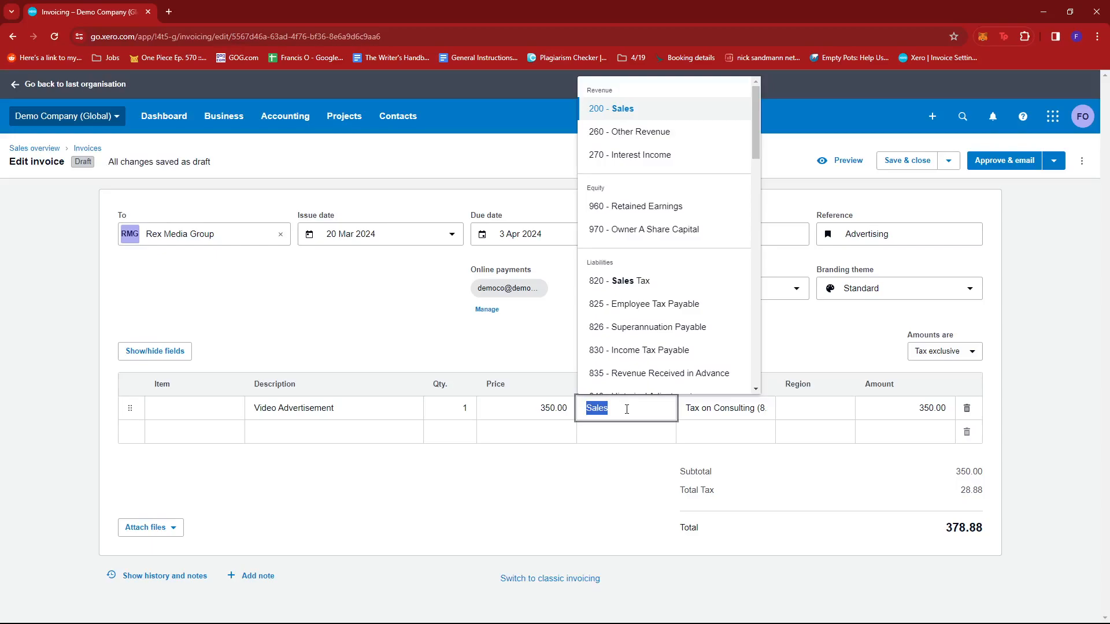
text(Adv)
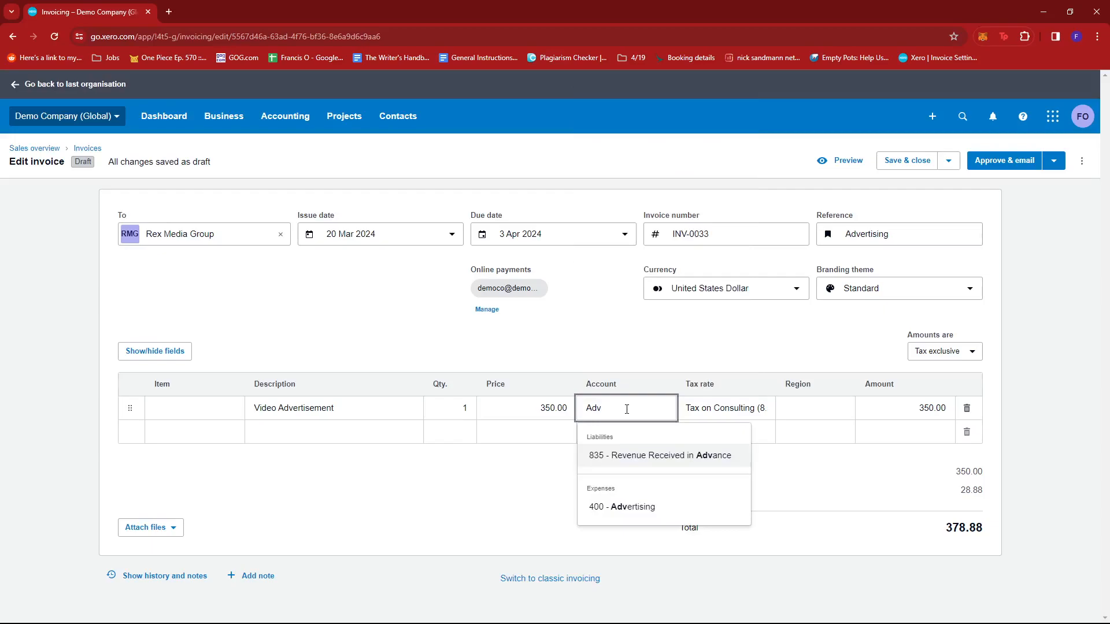
click(639, 509)
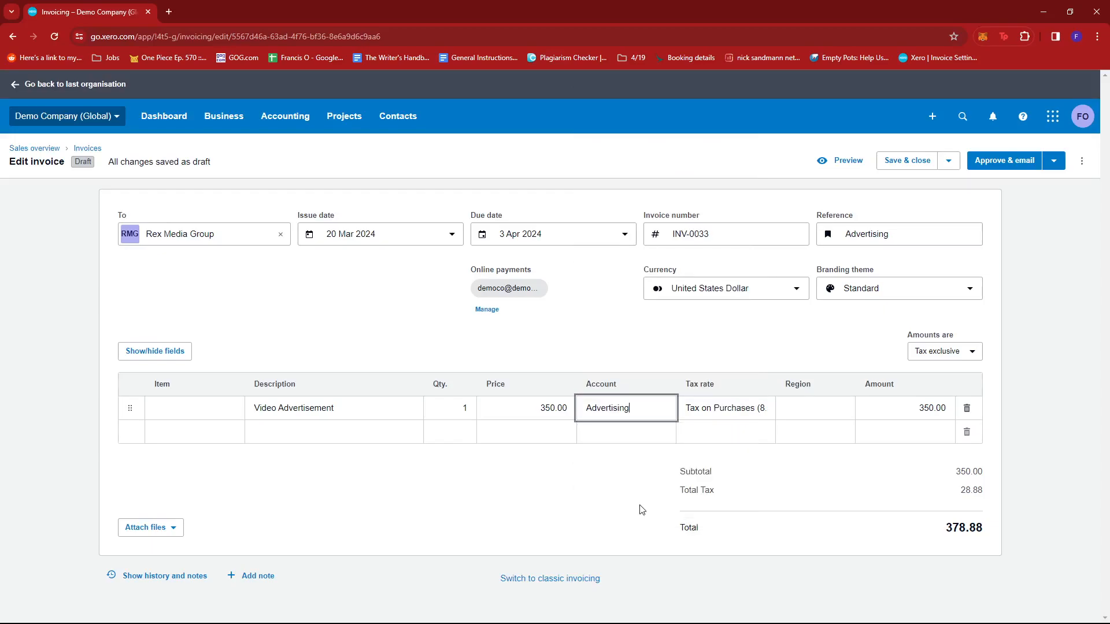
click(737, 407)
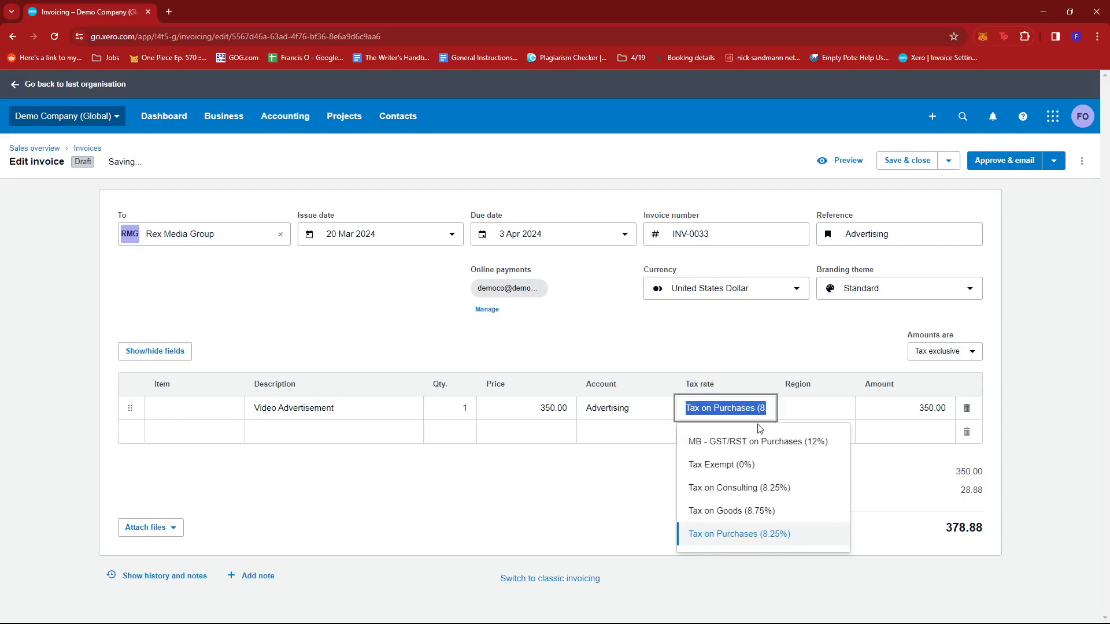
click(743, 466)
click(756, 348)
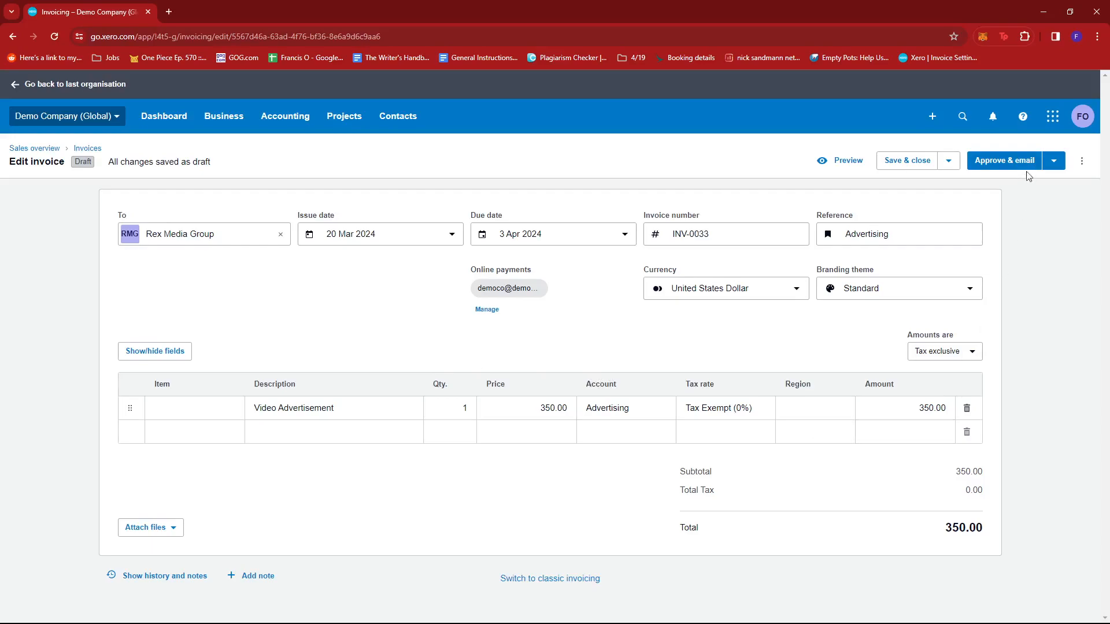
click(1063, 350)
Look at the invoice's options for attaching files without uploading anything.
click(166, 531)
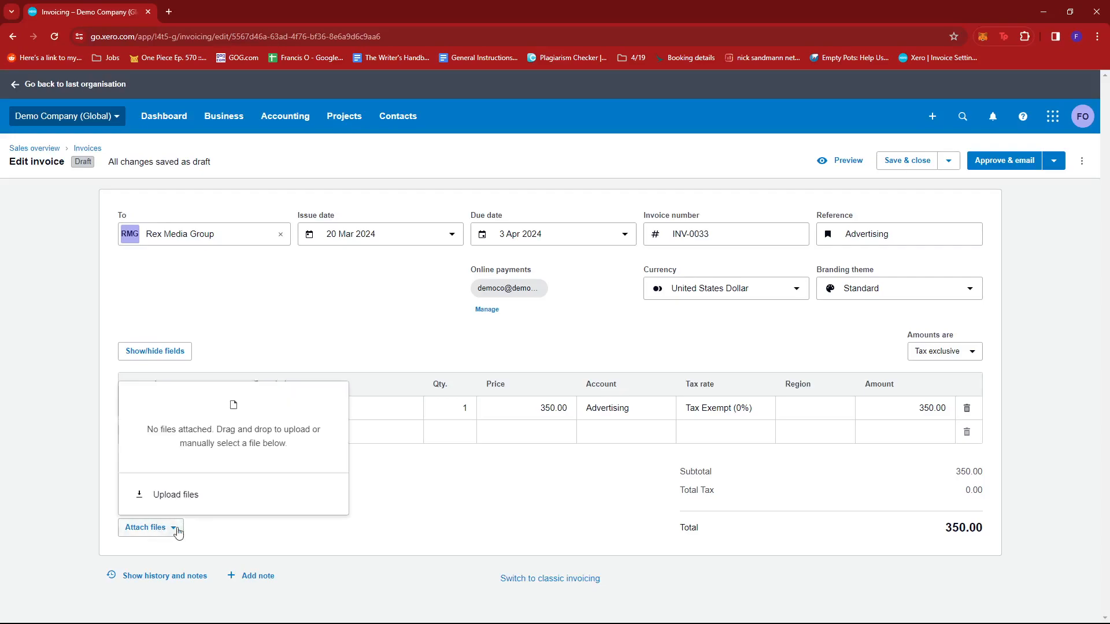
click(424, 491)
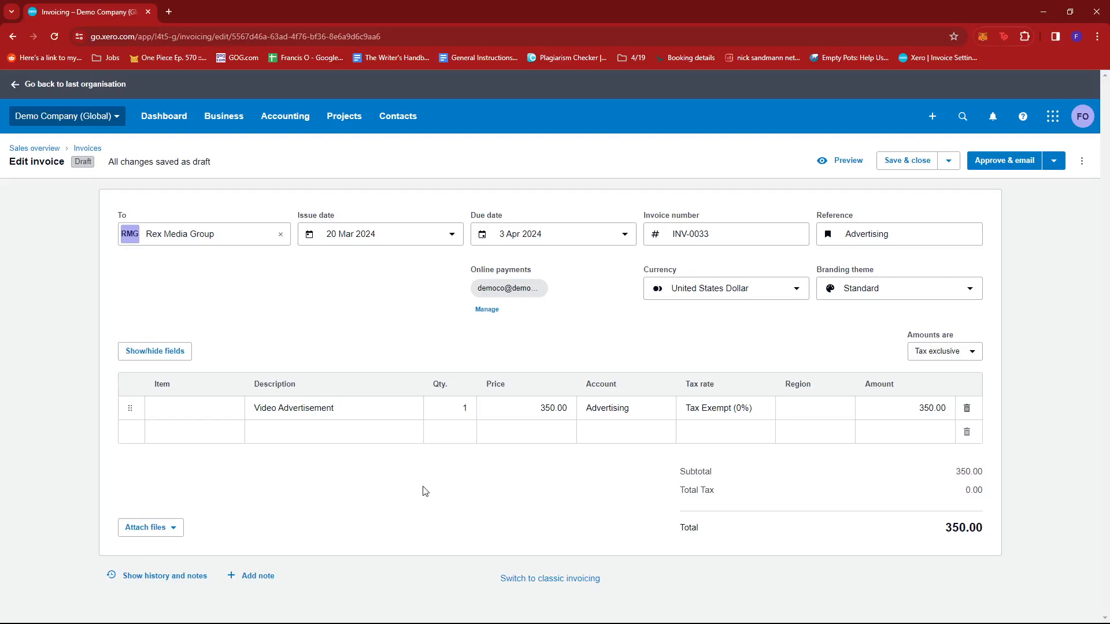
click(173, 529)
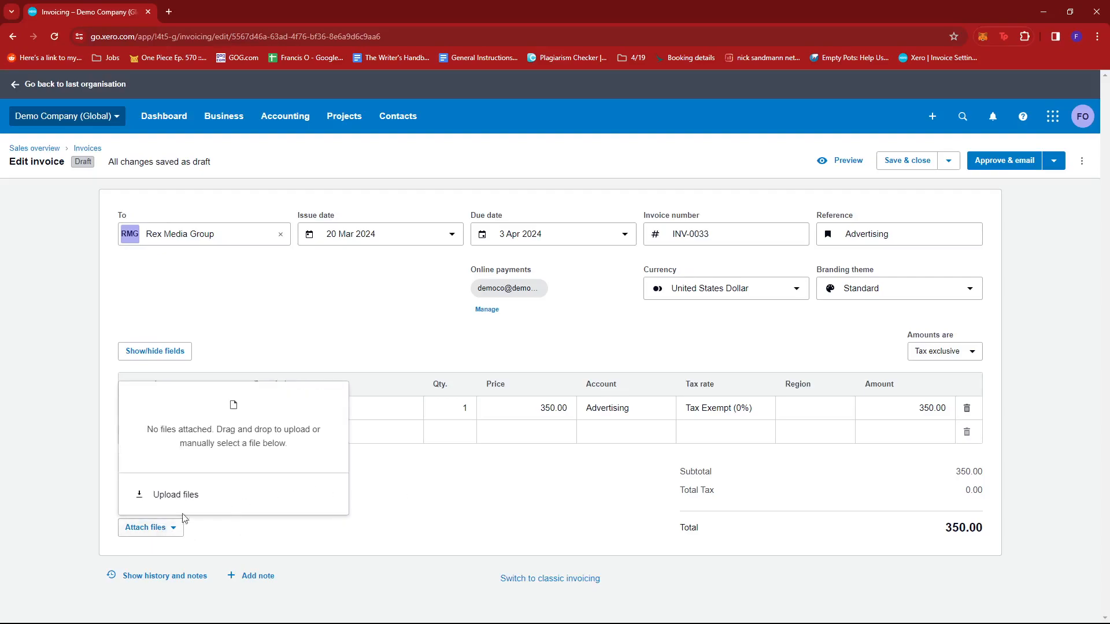
click(414, 508)
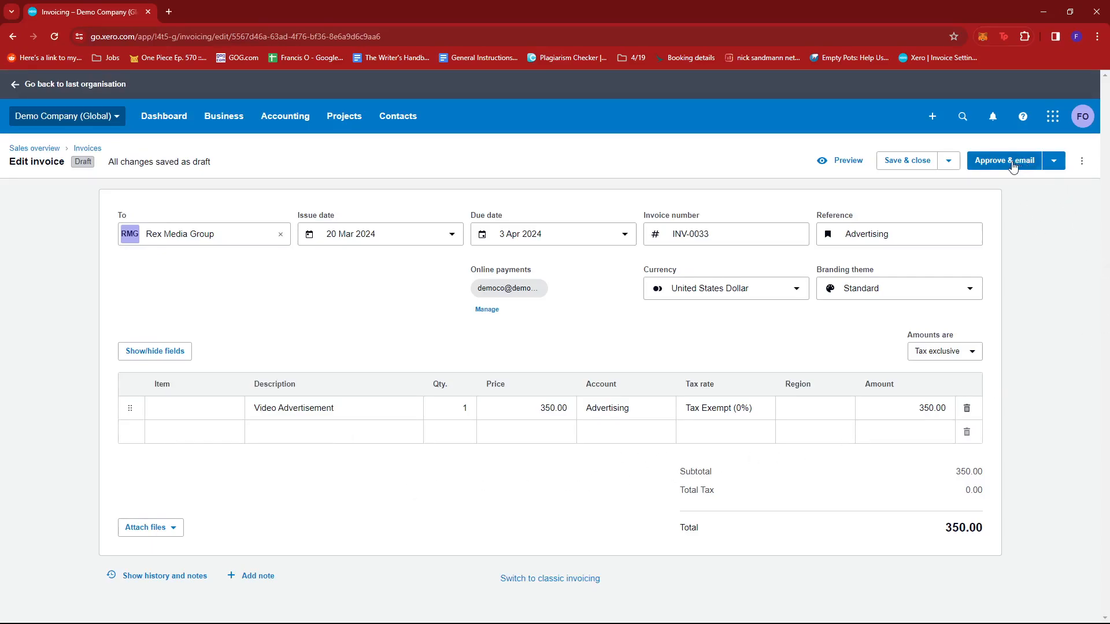
Approve the invoice without emailing it and check its payment status.
click(1054, 160)
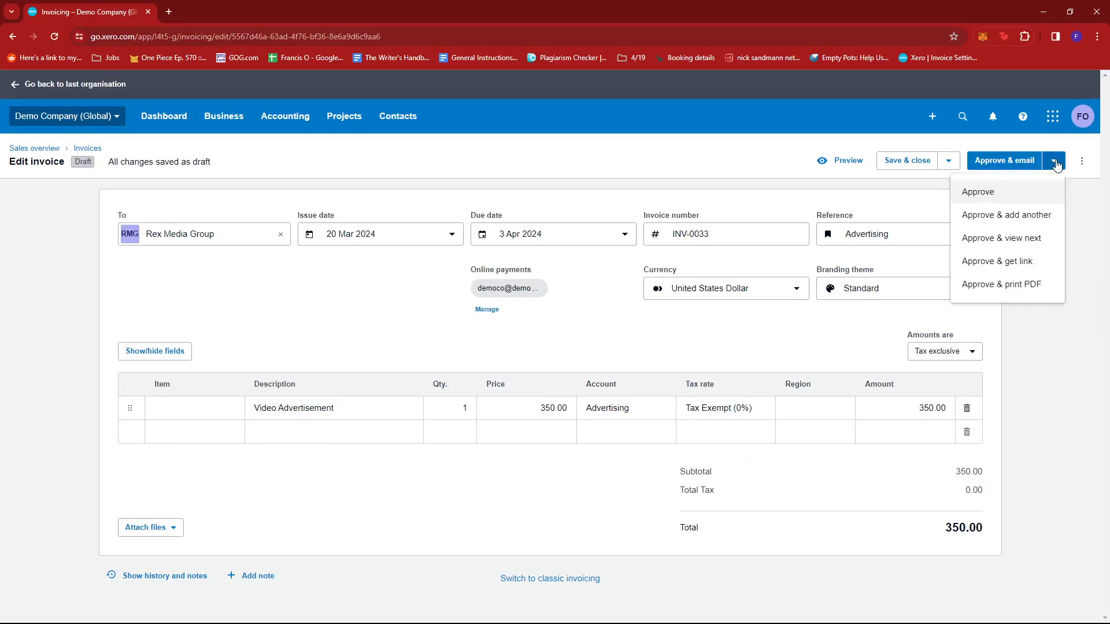
click(989, 192)
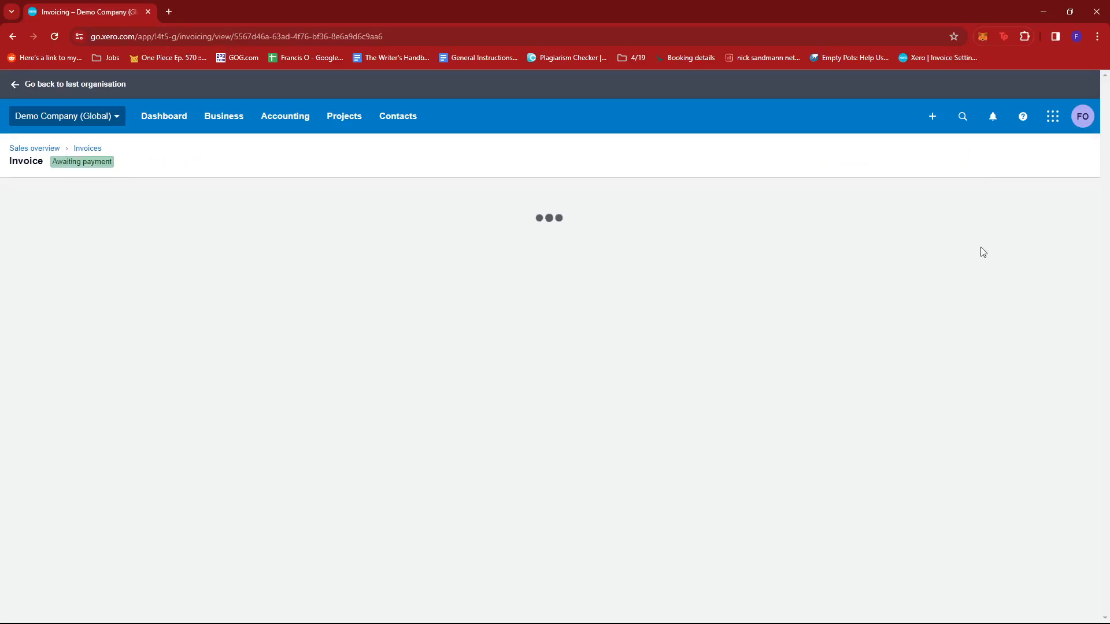
scroll(672, 326, down, 1)
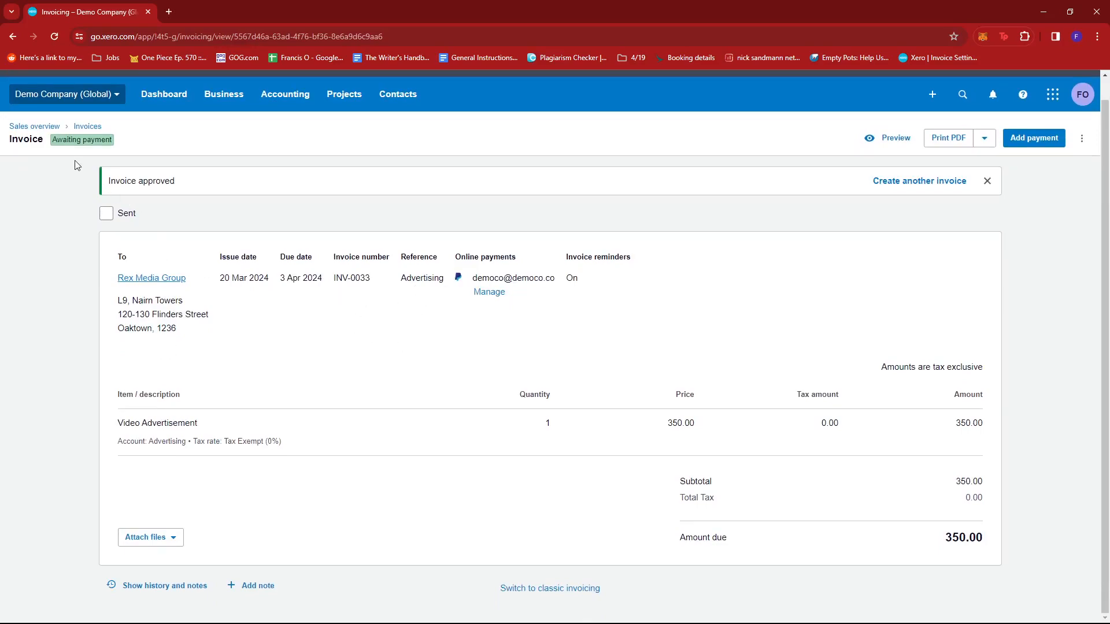
drag(59, 140, 111, 142)
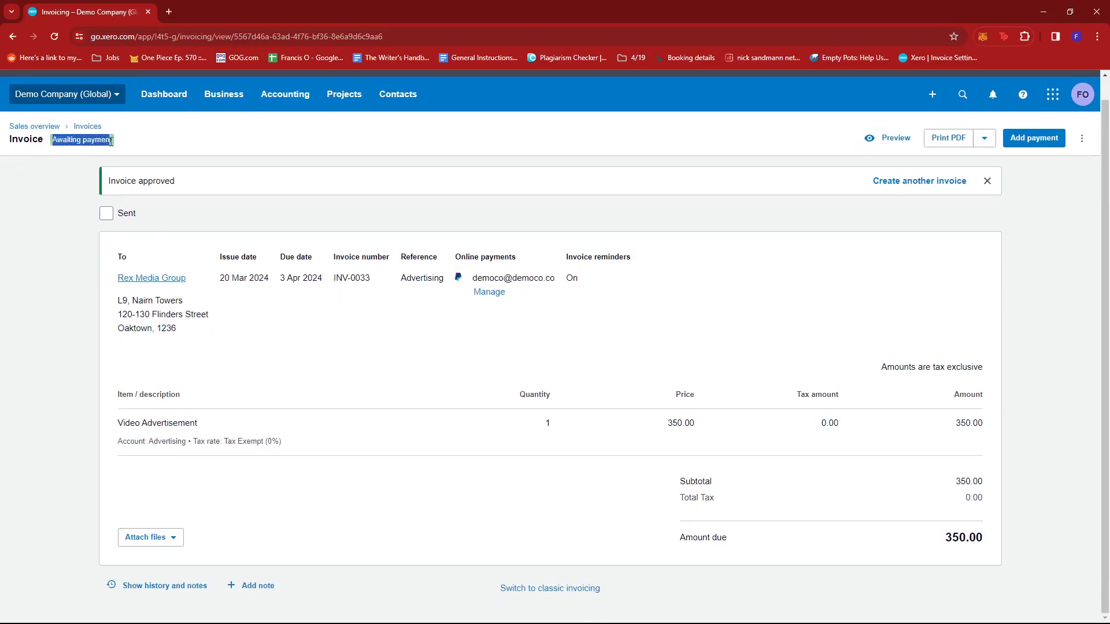
click(255, 138)
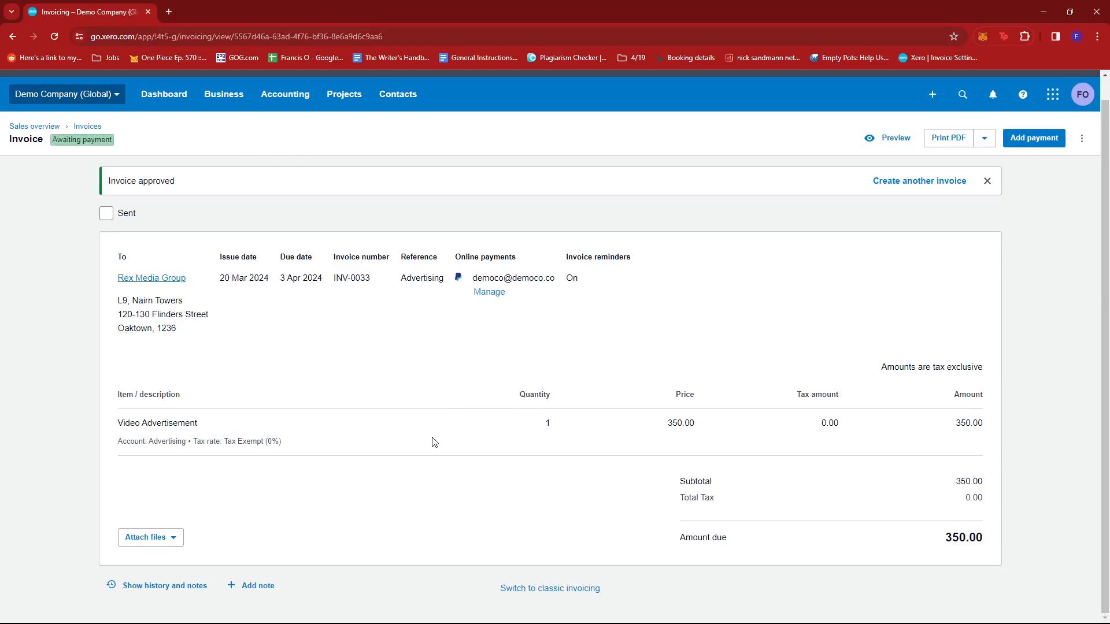